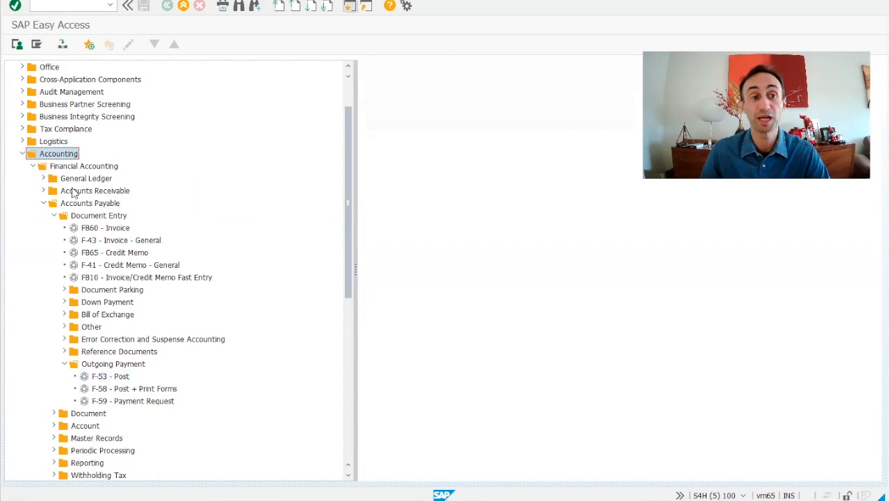
Open transaction F-53 - Post for outgoing payments under Accounts Payable document entry.
{"action": "left_click", "coordinate": [83, 167]}
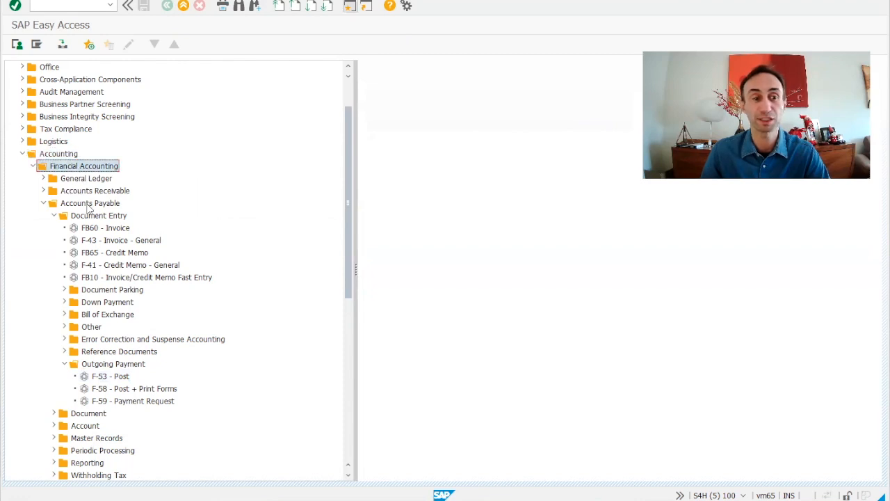
{"action": "left_click", "coordinate": [88, 204]}
{"action": "scroll", "coordinate": [112, 249], "scroll_direction": "down", "scroll_amount": 2}
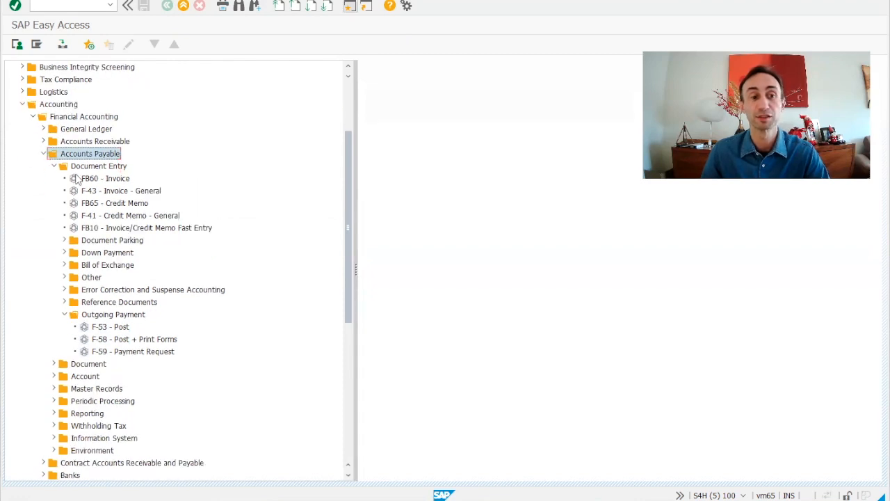
{"action": "left_click", "coordinate": [103, 314]}
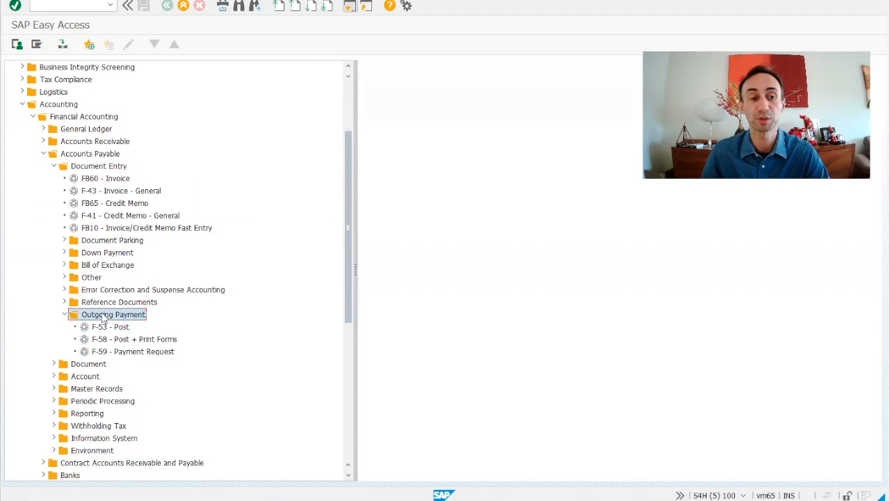
{"action": "left_click", "coordinate": [109, 327]}
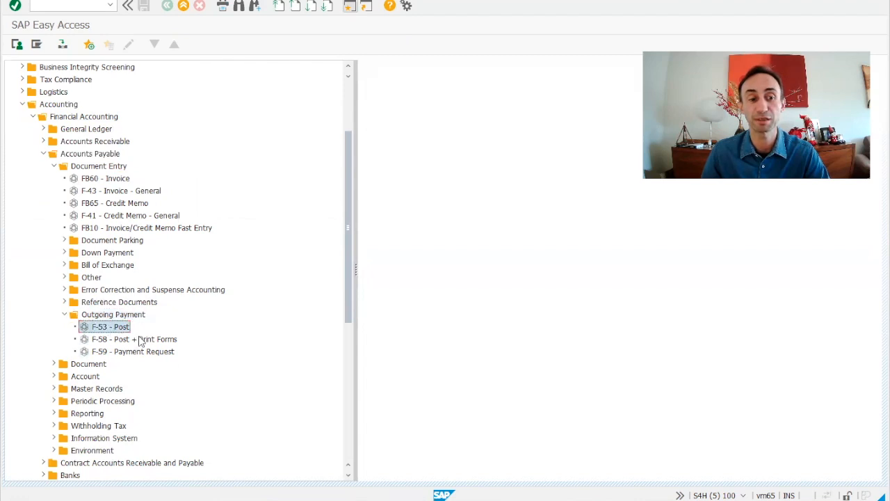
{"action": "double_click", "coordinate": [104, 328]}
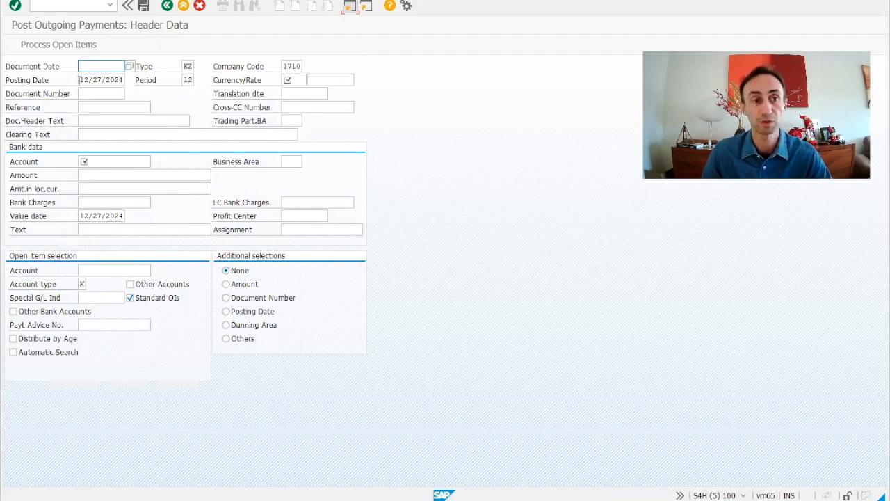
Set the document date to 12/27/2024, matching the posting date.
{"action": "left_click_drag", "start_coordinate": [79, 80], "coordinate": [135, 80]}
{"action": "key", "text": "ctrl+c"}
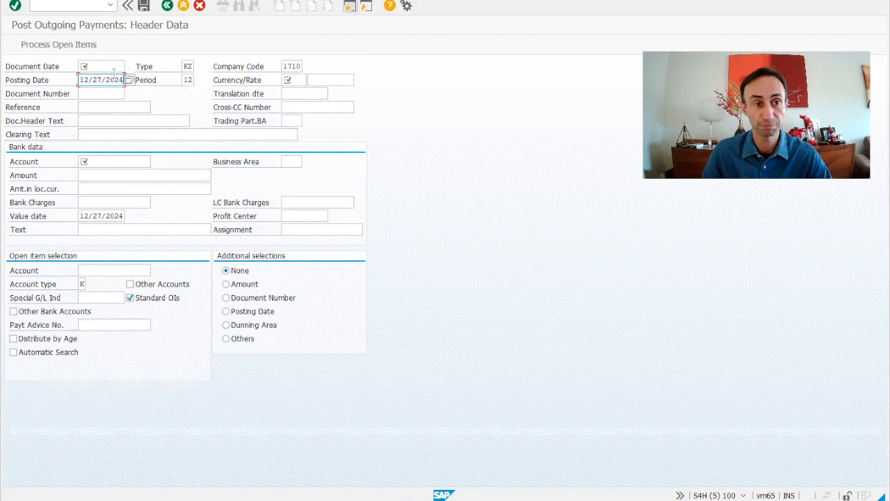
{"action": "left_click", "coordinate": [103, 66]}
{"action": "key", "text": "ctrl+v"}
{"action": "key", "text": "Tab"}
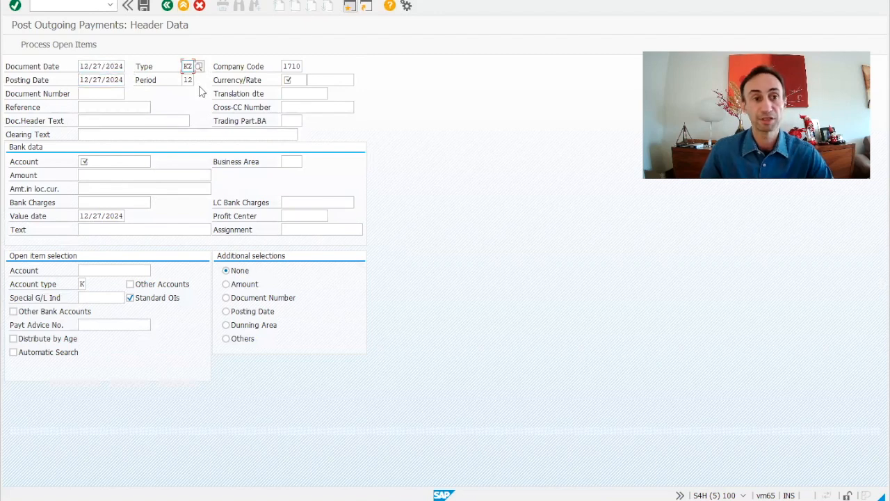
Set the company code to S400, the currency to BRL and the document header text to "Youtube video".
{"action": "left_click", "coordinate": [284, 67]}
{"action": "left_click_drag", "start_coordinate": [283, 66], "coordinate": [346, 78]}
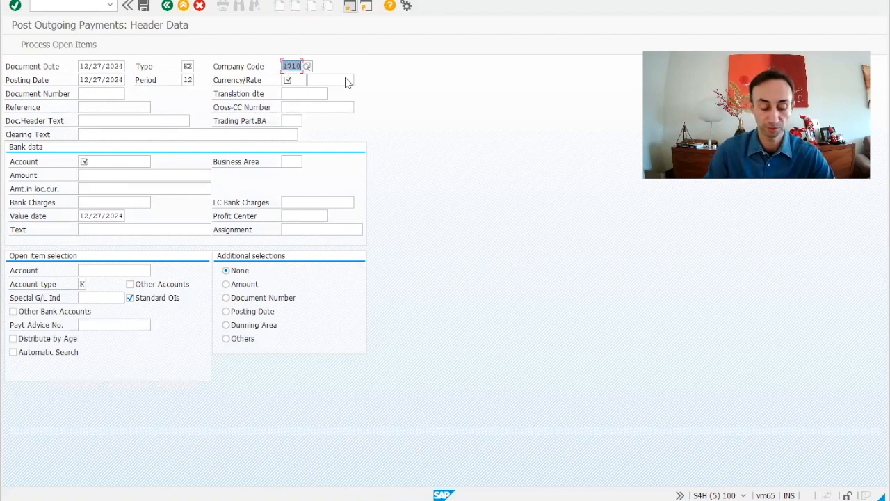
{"action": "type", "text": "S400"}
{"action": "key", "text": "Return"}
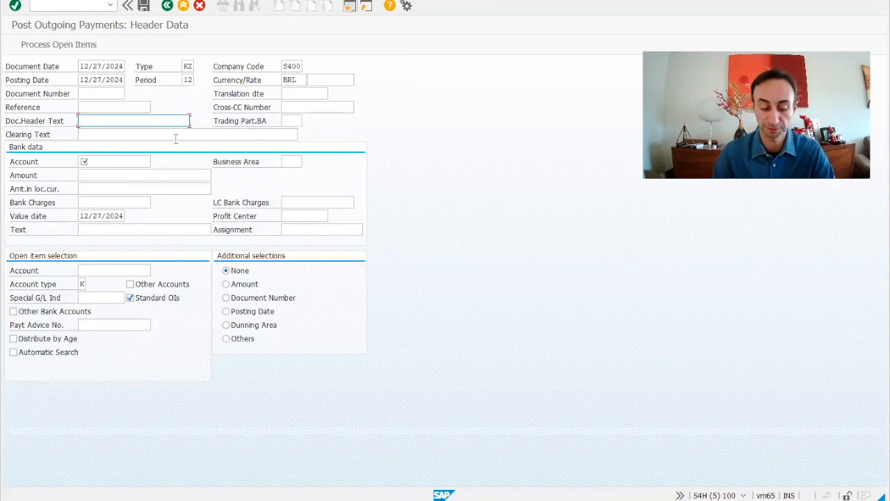
{"action": "type", "text": "Youtube t"}
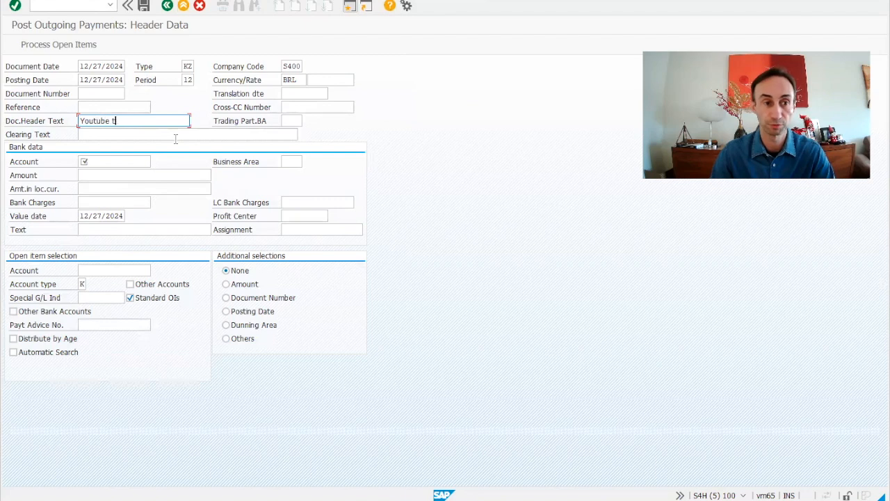
{"action": "type", "text": "estvideo"}
Fill in the Bank1 Cash Receipt account number in the bank data and set the payment amount to 1000.
{"action": "left_click", "coordinate": [108, 161]}
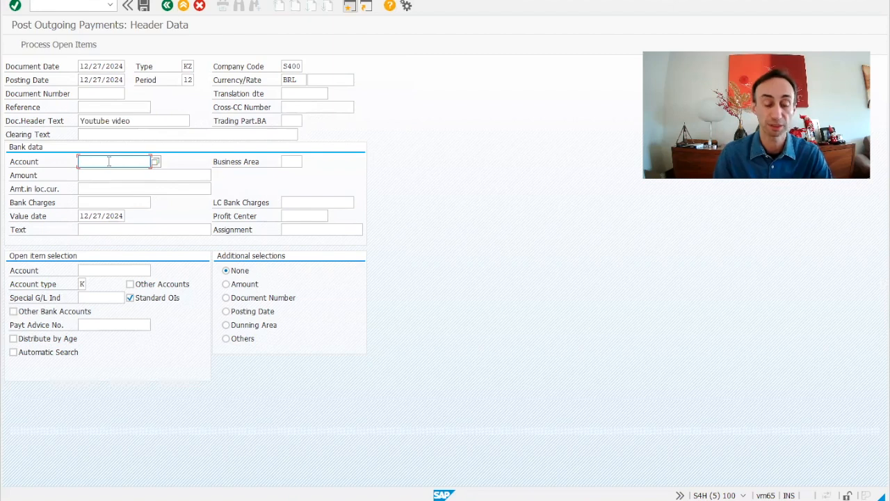
{"action": "type", "text": "11001"}
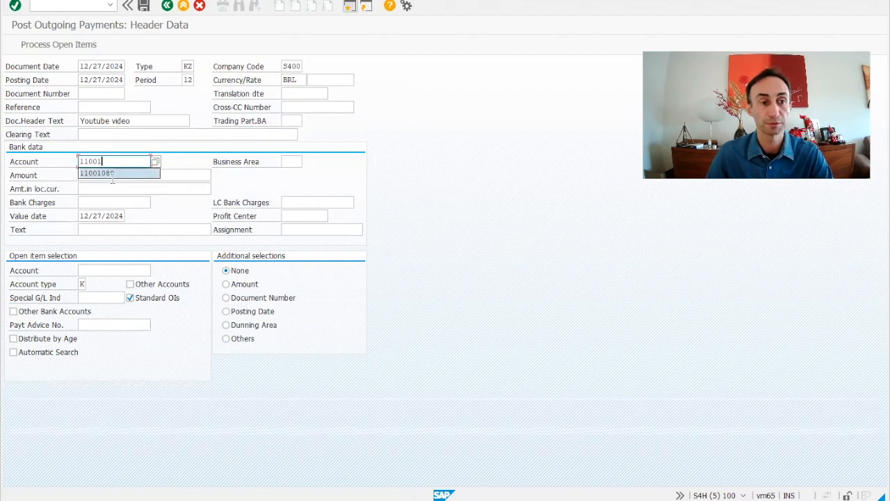
{"action": "left_click", "coordinate": [116, 174]}
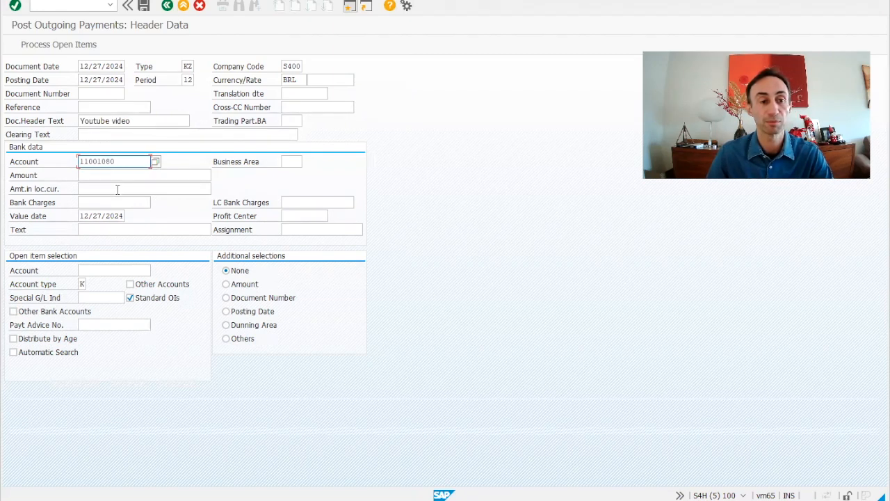
{"action": "left_click", "coordinate": [117, 177]}
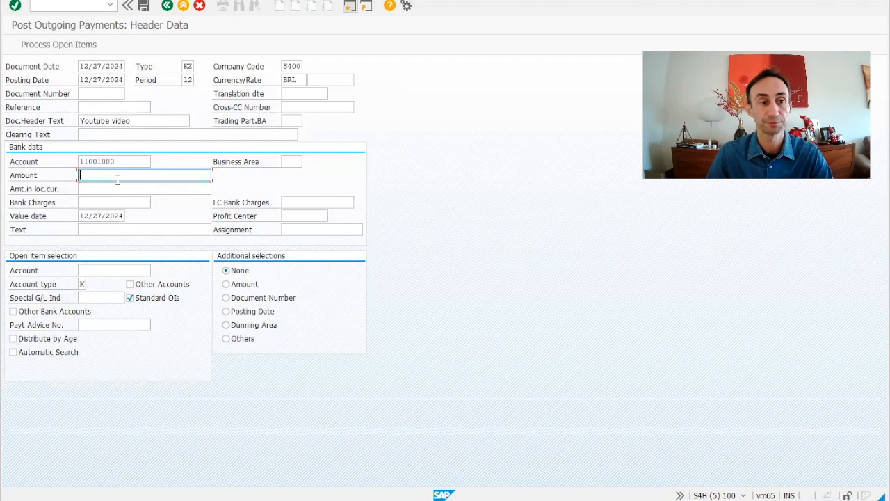
{"action": "type", "text": "1000"}
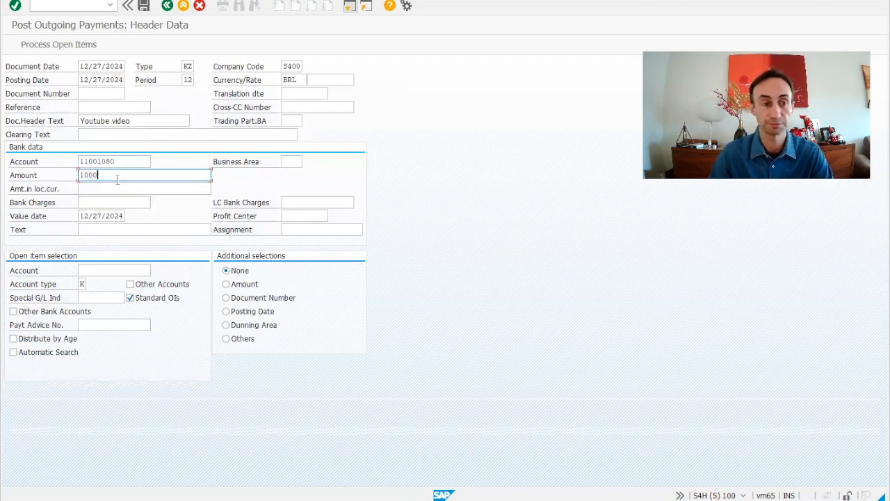
Enter the SAP 4 ALL vendor's account number for open item selection and process its open items.
{"action": "left_click", "coordinate": [112, 270]}
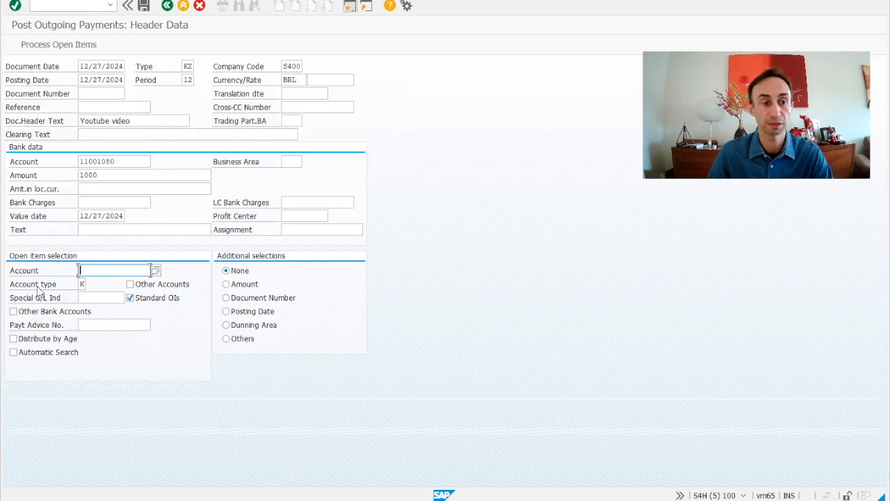
{"action": "type", "text": "1"}
{"action": "left_click", "coordinate": [104, 287]}
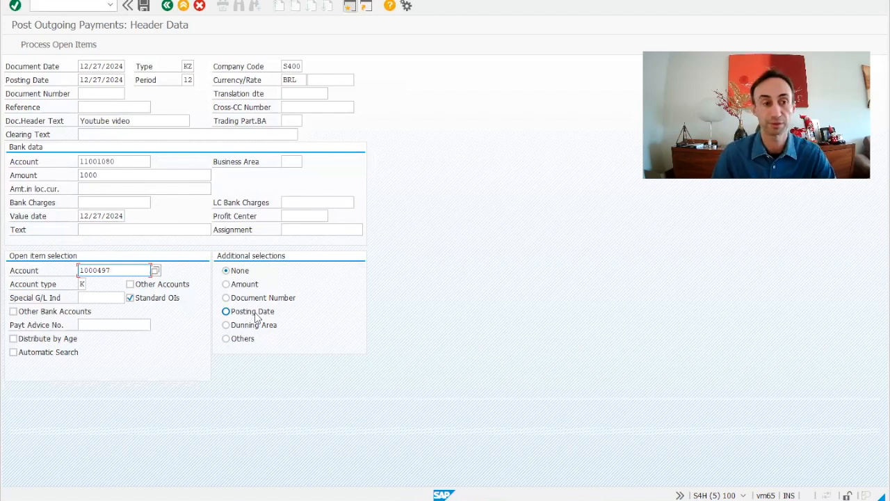
{"action": "key", "text": "Return"}
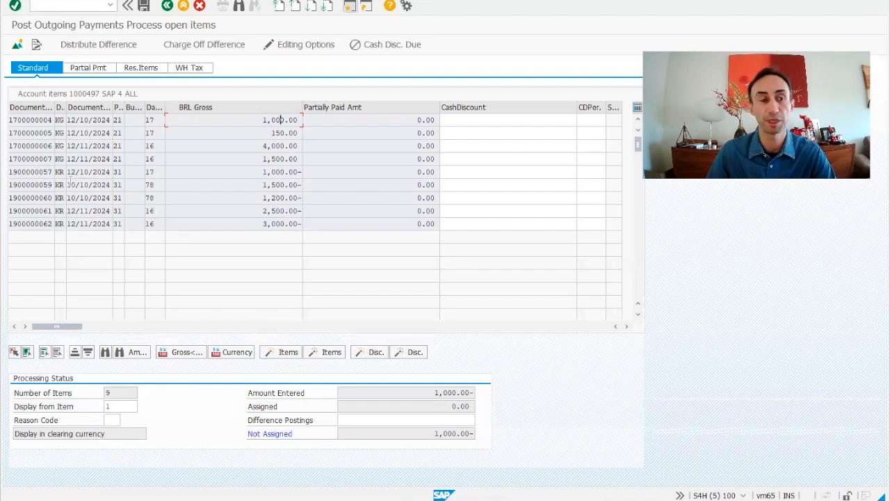
Widen the document type column and assign the KR invoice of 12/10/2024 for 1,000.00 to the payment.
{"action": "left_click_drag", "start_coordinate": [66, 110], "coordinate": [76, 111]}
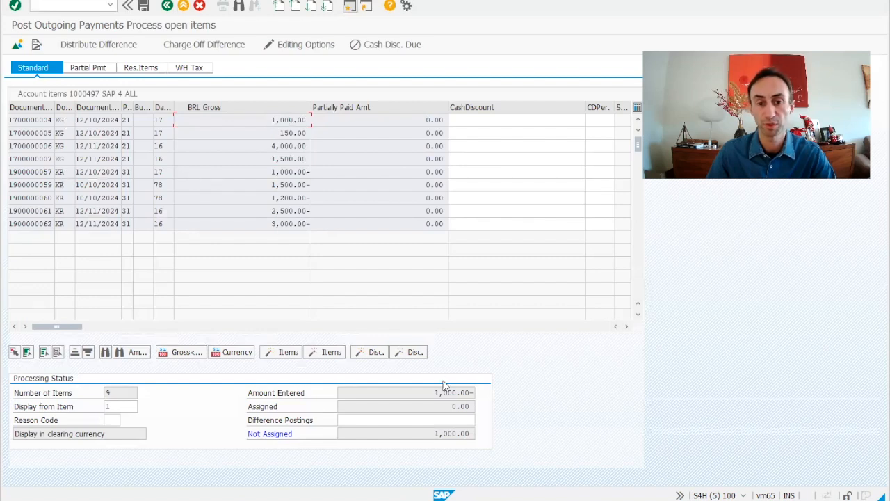
{"action": "left_click_drag", "start_coordinate": [436, 395], "coordinate": [487, 393]}
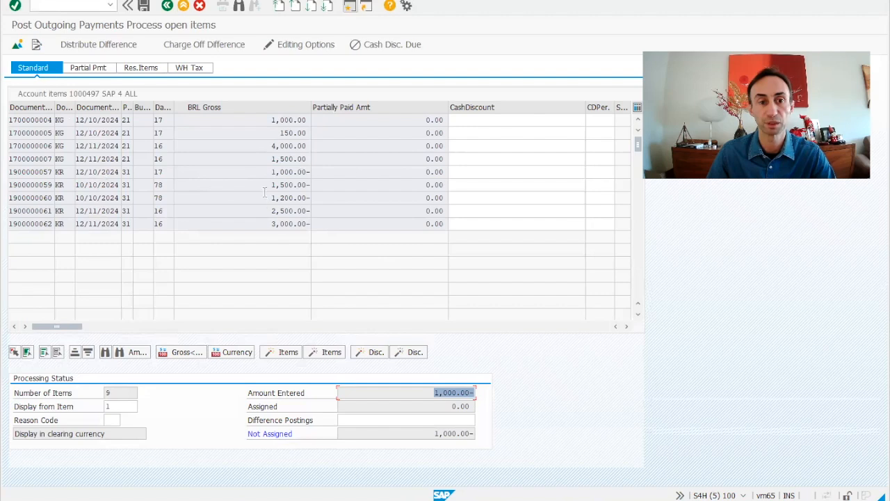
{"action": "left_click", "coordinate": [308, 174]}
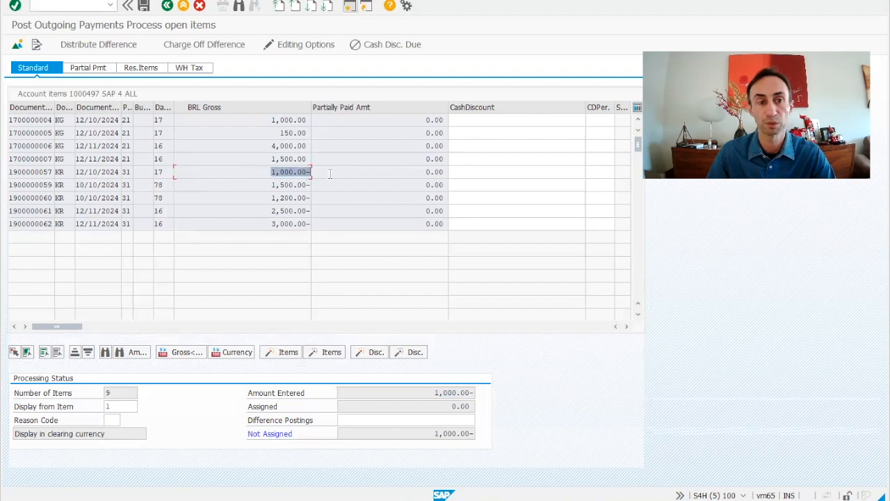
{"action": "double_click", "coordinate": [282, 174]}
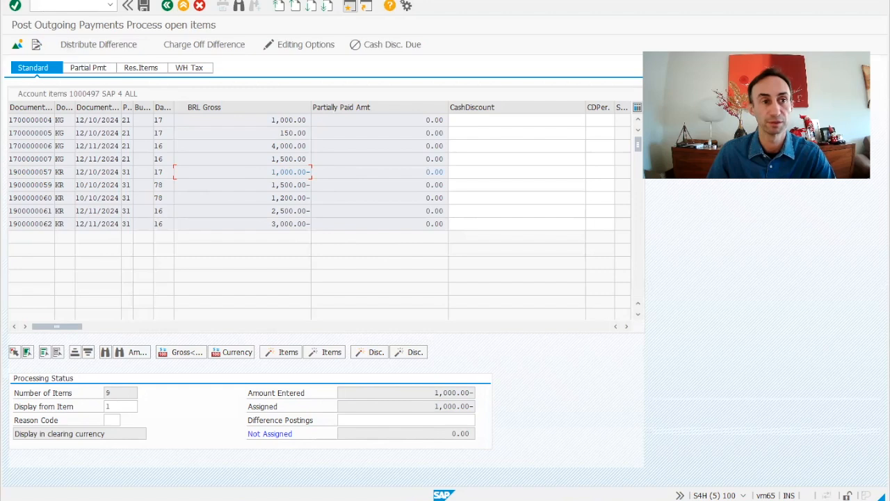
Simulate the outgoing payment document and post it.
{"action": "left_click", "coordinate": [58, 1]}
{"action": "left_click", "coordinate": [72, 11]}
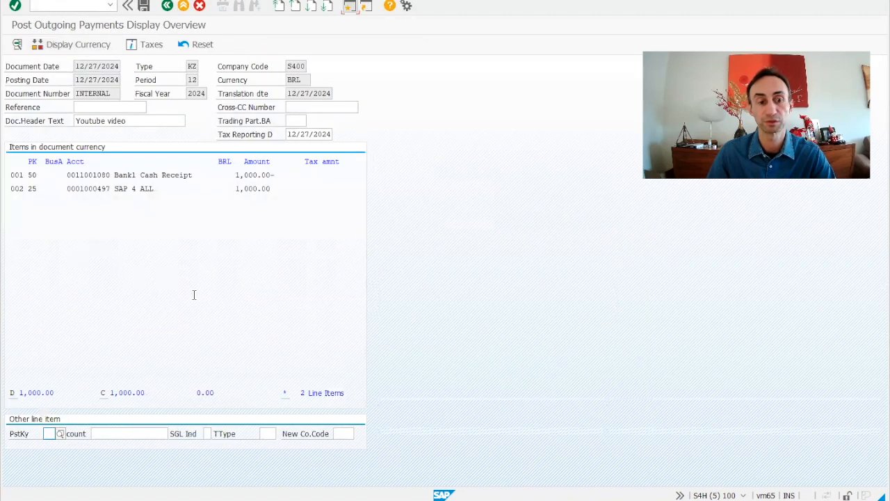
{"action": "left_click", "coordinate": [144, 11]}
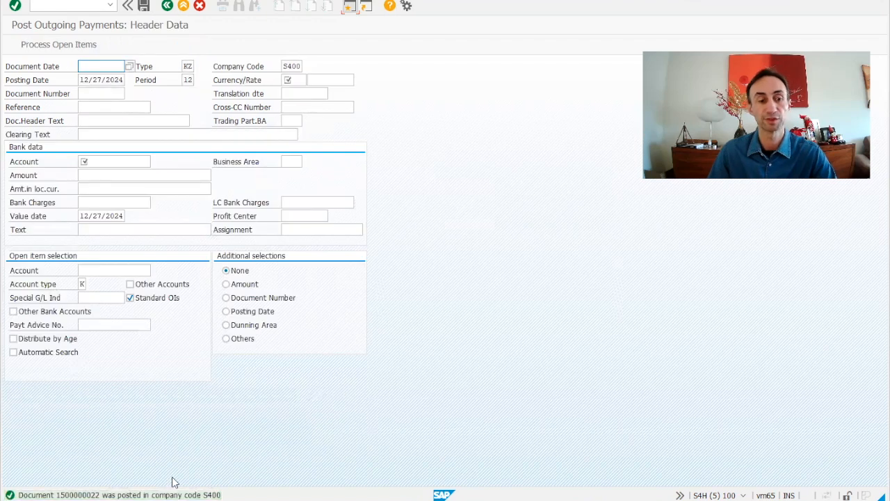
Display the posted payment document and check the document type and header text in its document header.
{"action": "left_click", "coordinate": [59, 0]}
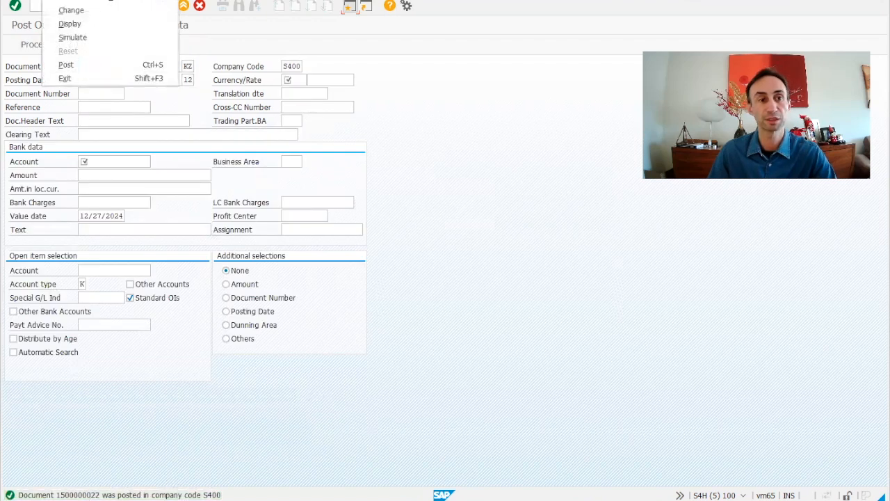
{"action": "left_click", "coordinate": [69, 23]}
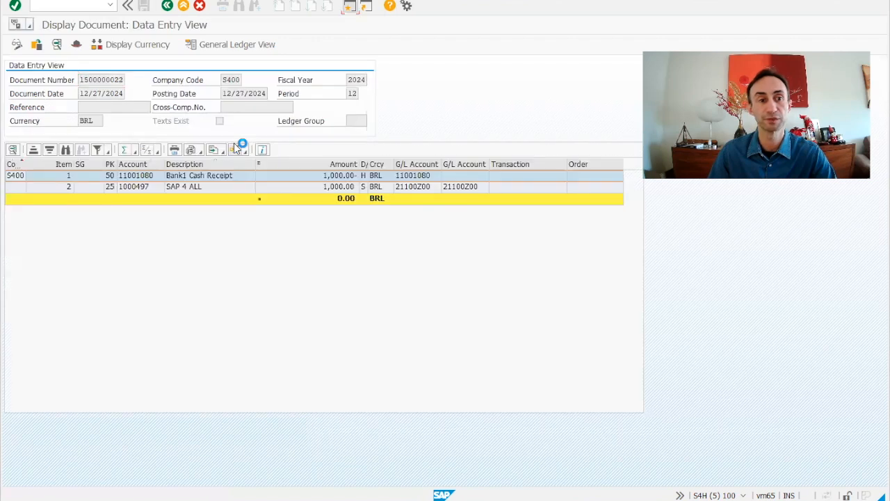
{"action": "left_click", "coordinate": [77, 45]}
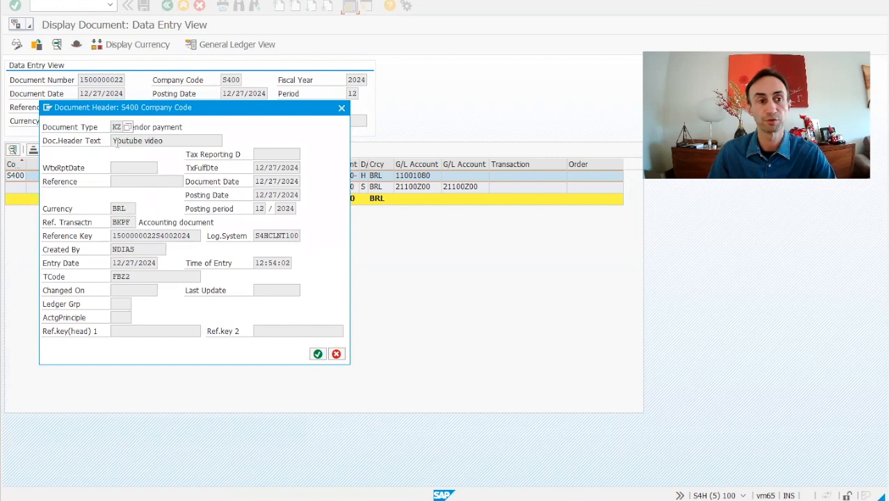
{"action": "left_click_drag", "start_coordinate": [164, 141], "coordinate": [90, 142]}
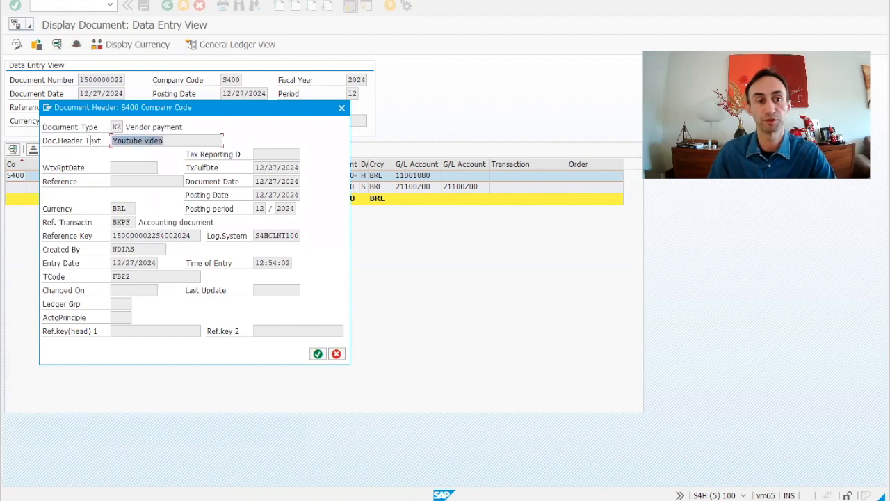
{"action": "left_click", "coordinate": [337, 355]}
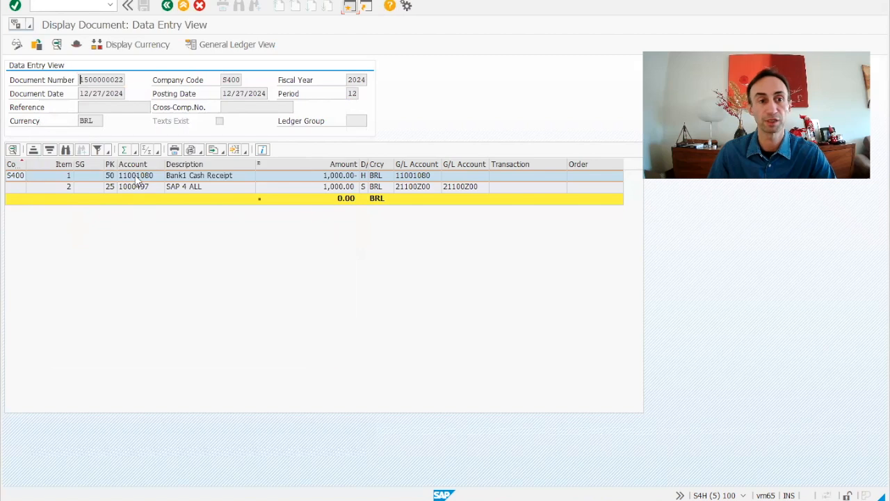
Examine the bank line item and the vendor line item with its clearing document, returning to the document overview.
{"action": "double_click", "coordinate": [140, 180]}
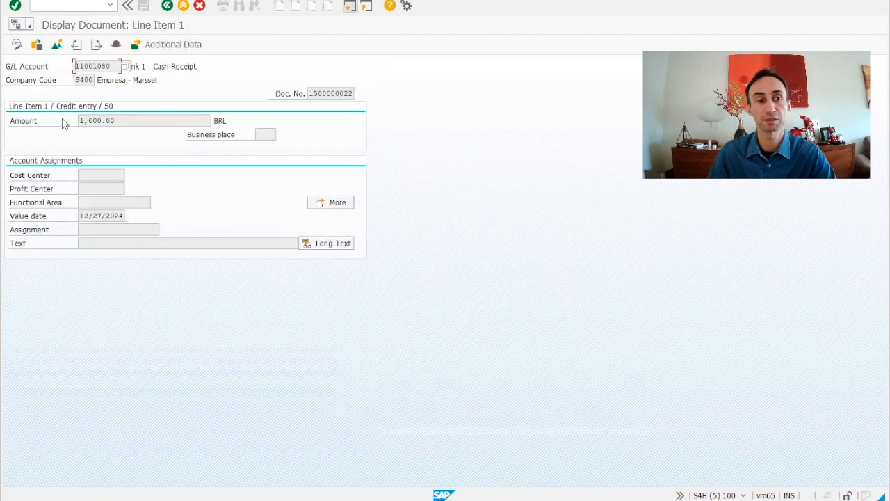
{"action": "left_click", "coordinate": [167, 6]}
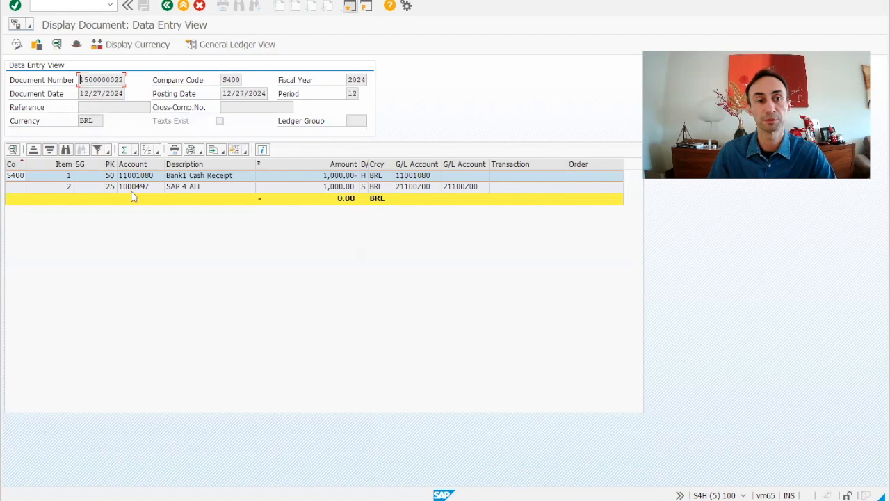
{"action": "double_click", "coordinate": [133, 187]}
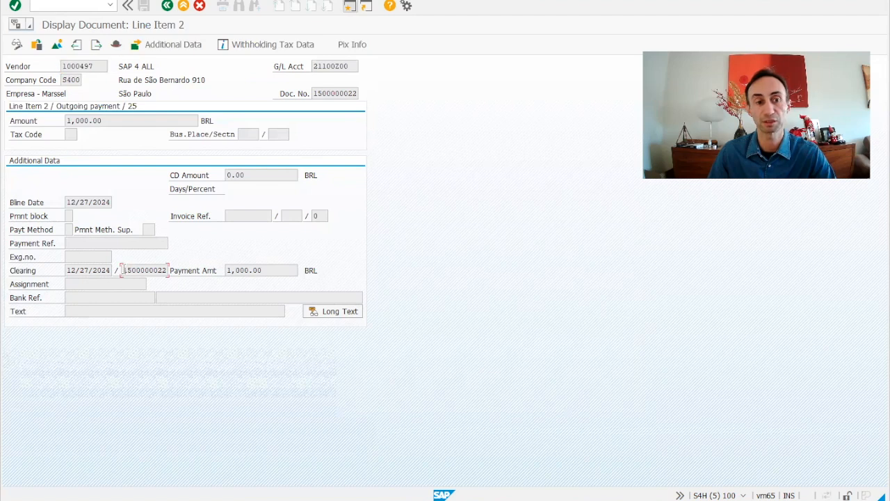
{"action": "left_click_drag", "start_coordinate": [125, 270], "coordinate": [174, 268]}
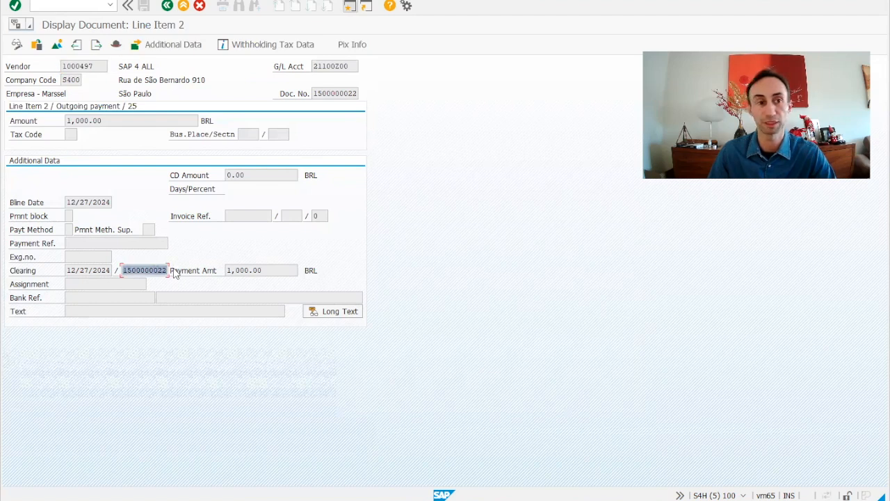
{"action": "left_click", "coordinate": [167, 6]}
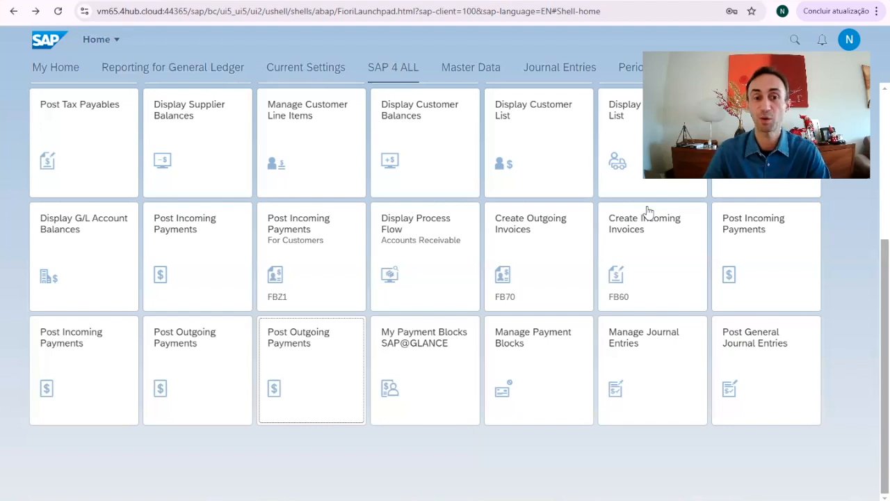
{"action": "left_click_drag", "start_coordinate": [288, 354], "coordinate": [311, 367]}
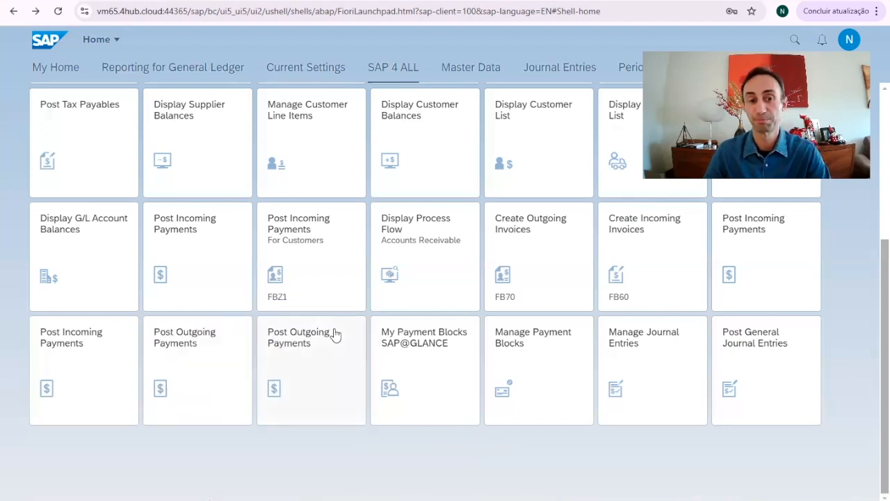
Open the Post Outgoing Payments app and set the journal entry date to 12/27/2024, matching the posting date.
{"action": "left_click", "coordinate": [302, 348]}
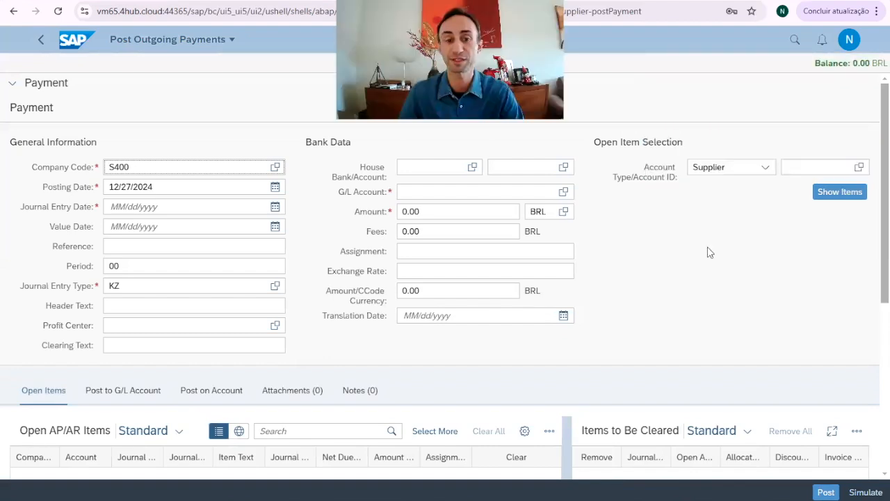
{"action": "scroll", "coordinate": [708, 251], "scroll_direction": "down", "scroll_amount": 4}
{"action": "scroll", "coordinate": [711, 270], "scroll_direction": "up", "scroll_amount": 5}
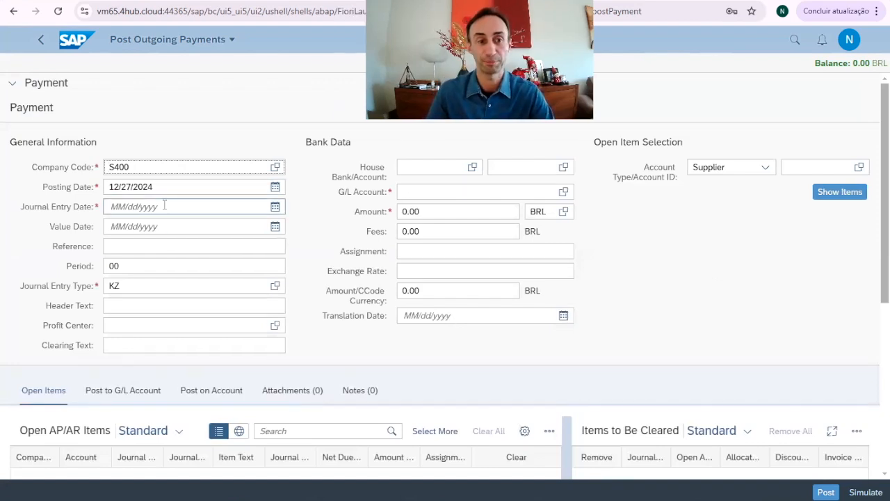
{"action": "left_click_drag", "start_coordinate": [184, 189], "coordinate": [106, 192]}
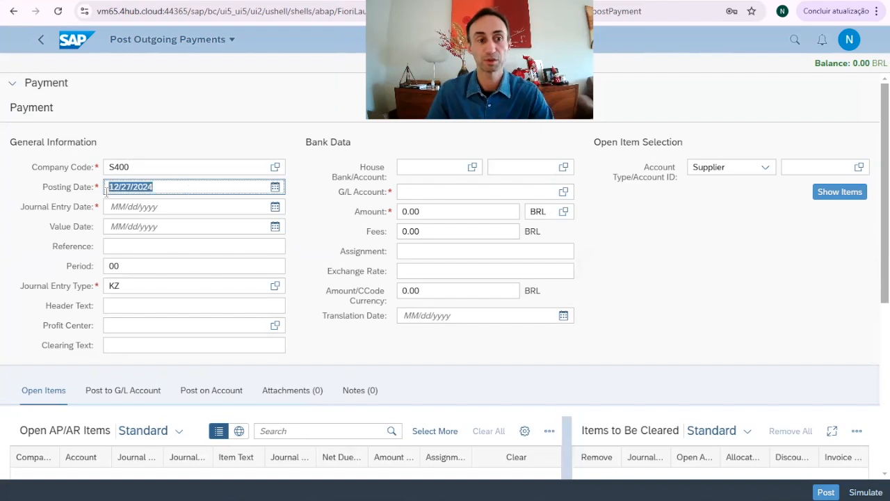
{"action": "key", "text": "ctrl+c"}
{"action": "left_click", "coordinate": [114, 206]}
{"action": "key", "text": "ctrl+v"}
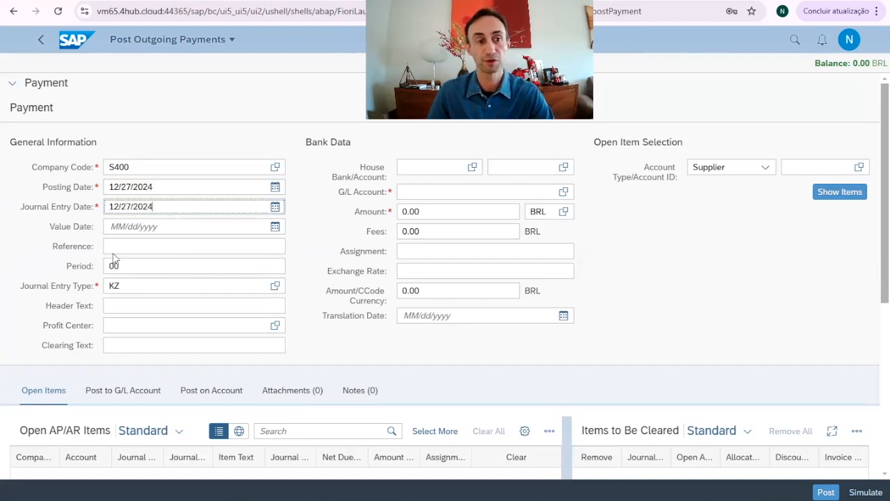
Set the posting period to 12 and enter "SAP FIORI Youtube" as the payment's header text.
{"action": "left_click_drag", "start_coordinate": [132, 268], "coordinate": [82, 263]}
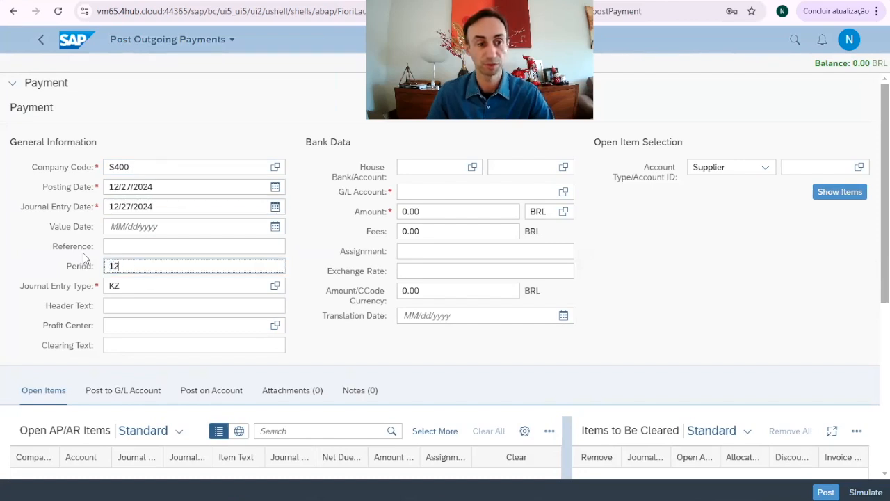
{"action": "left_click", "coordinate": [130, 306]}
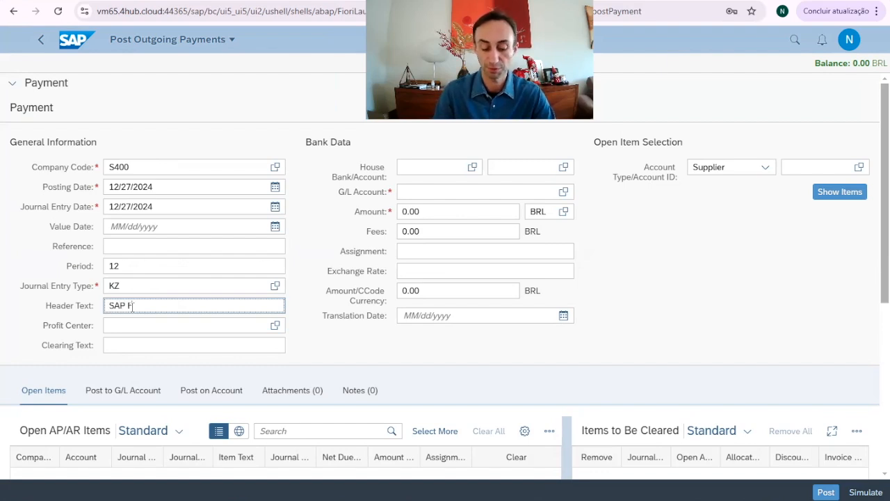
{"action": "type", "text": "SAP FIORI "}
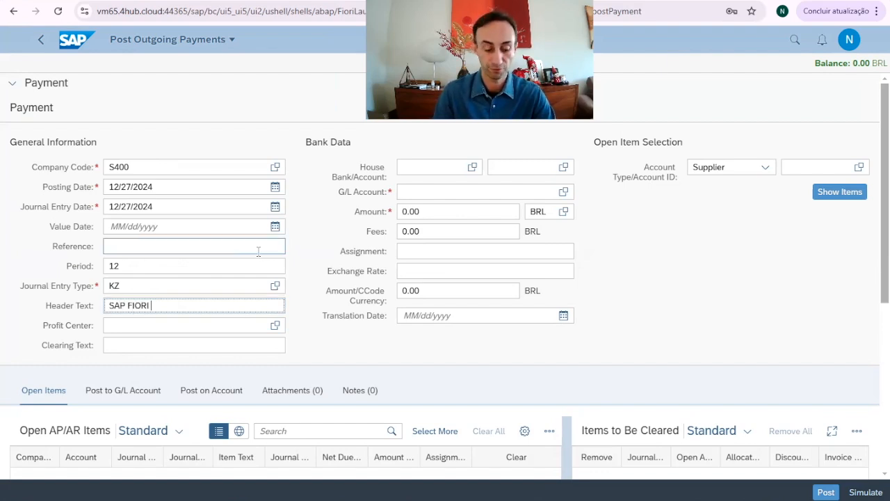
{"action": "type", "text": "Youtube"}
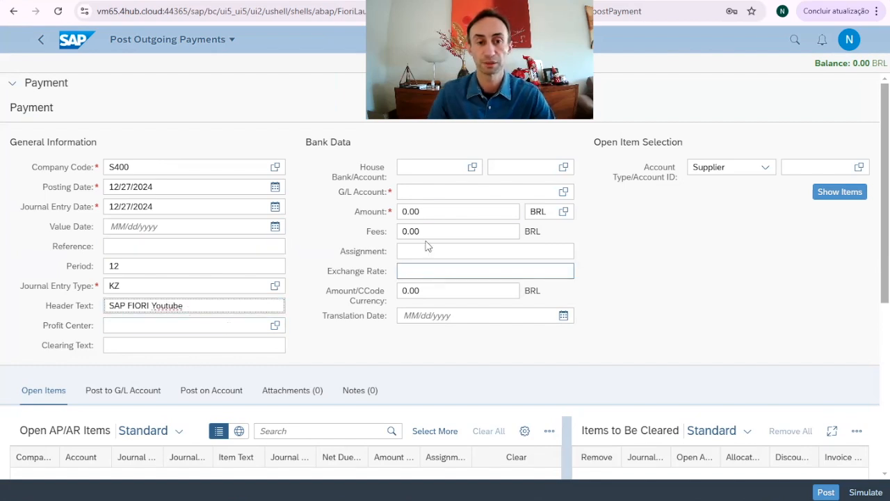
Fill in the bank data with the Bank1 Cash Receipt G/L account and a payment amount of 200 BRL.
{"action": "left_click", "coordinate": [418, 191]}
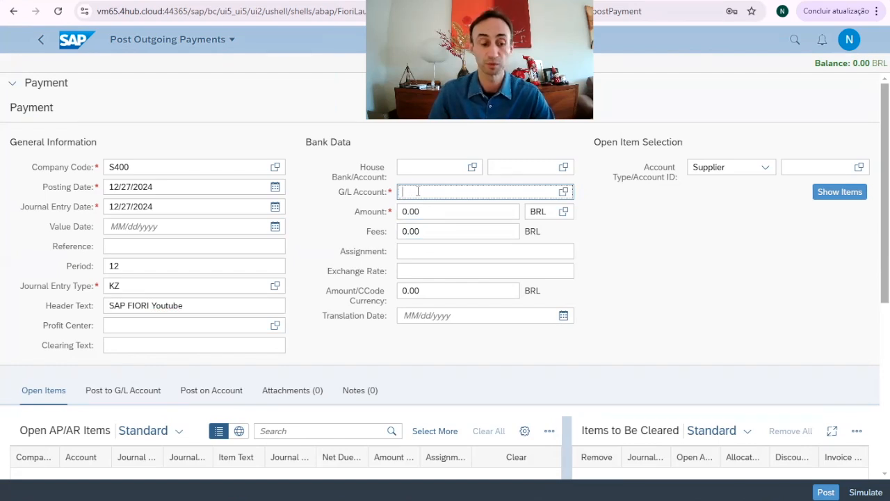
{"action": "key", "text": "ctrl+v"}
{"action": "left_click", "coordinate": [437, 235]}
{"action": "left_click", "coordinate": [430, 251]}
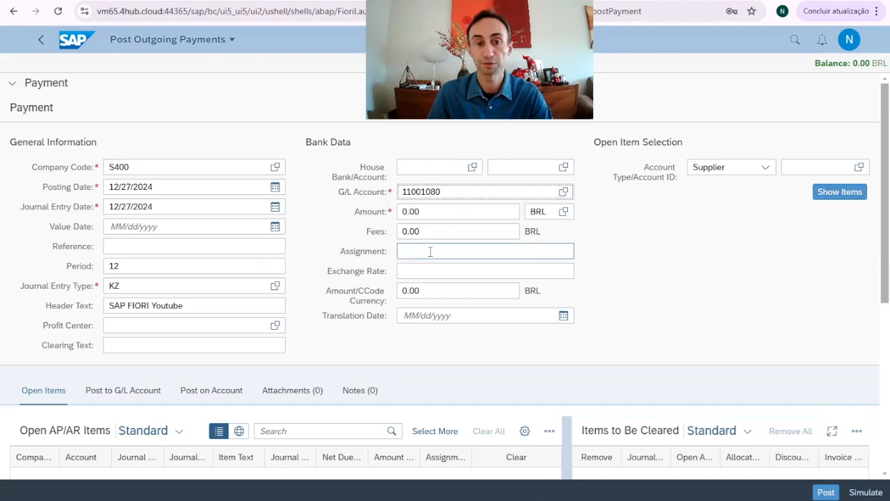
{"action": "left_click", "coordinate": [415, 212]}
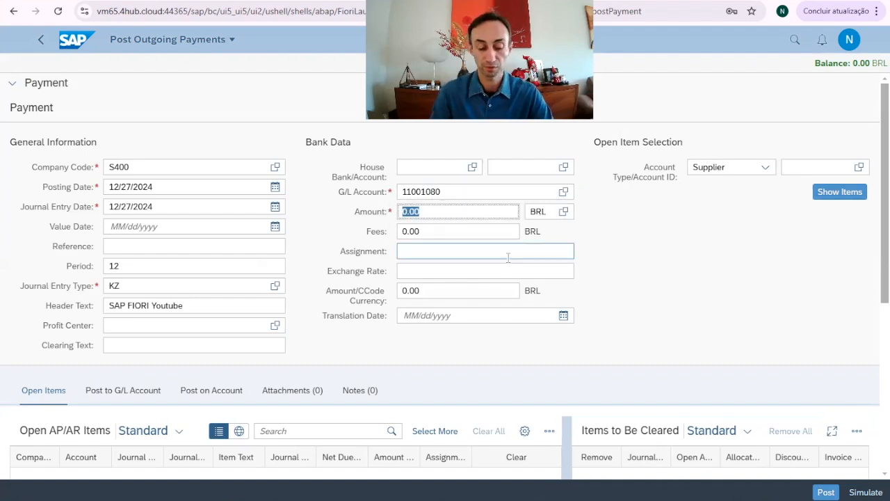
{"action": "type", "text": "200"}
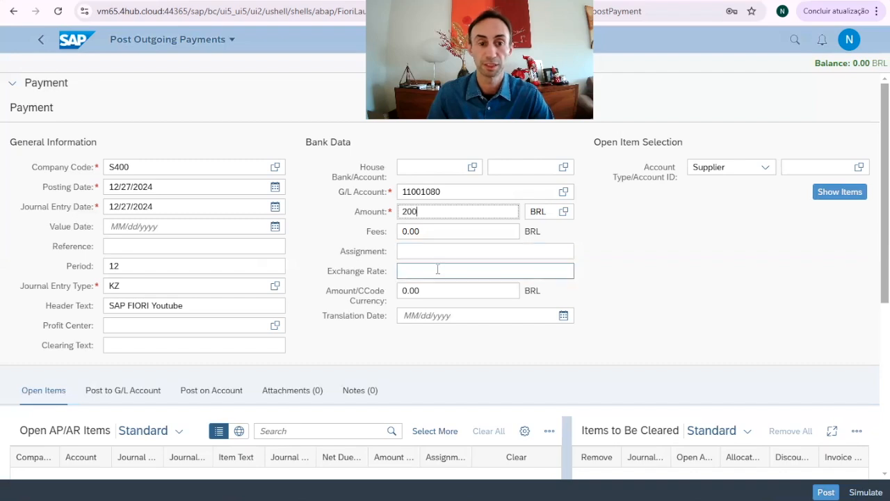
Enter the supplier's account ID for supplier SAP 4 ALL in the open item selection and show its open items.
{"action": "left_click", "coordinate": [817, 167]}
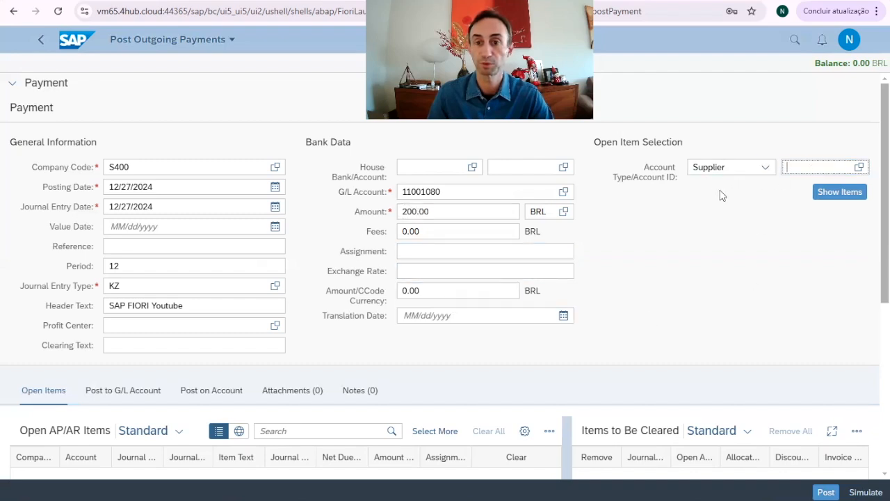
{"action": "type", "text": "1000497"}
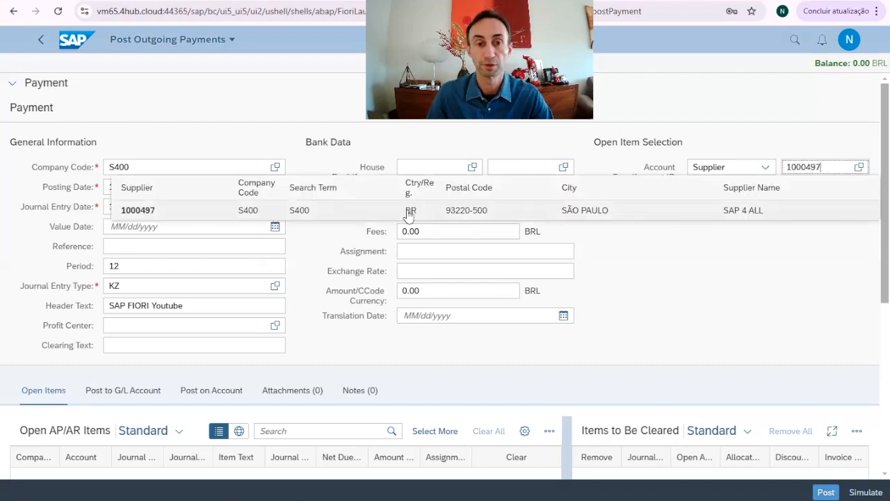
{"action": "left_click", "coordinate": [202, 213]}
{"action": "left_click", "coordinate": [838, 195]}
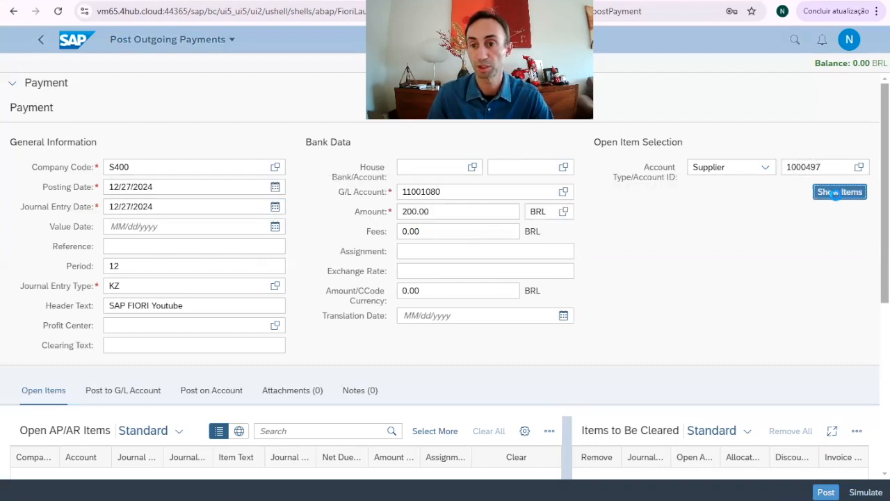
Select the KR invoice of -1,200.00 and the KG credit memo of 1,000.00 as the items to be cleared.
{"action": "scroll", "coordinate": [744, 288], "scroll_direction": "down", "scroll_amount": 3}
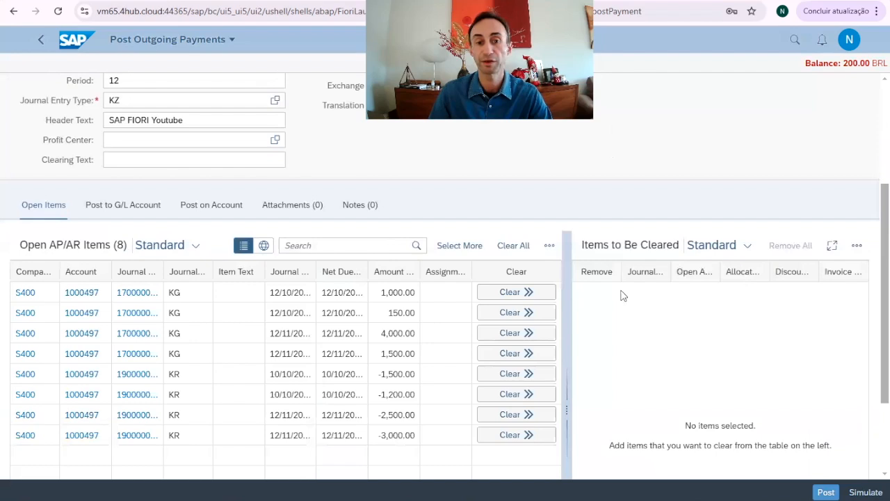
{"action": "scroll", "coordinate": [620, 292], "scroll_direction": "down", "scroll_amount": 2}
{"action": "scroll", "coordinate": [604, 313], "scroll_direction": "up", "scroll_amount": 5}
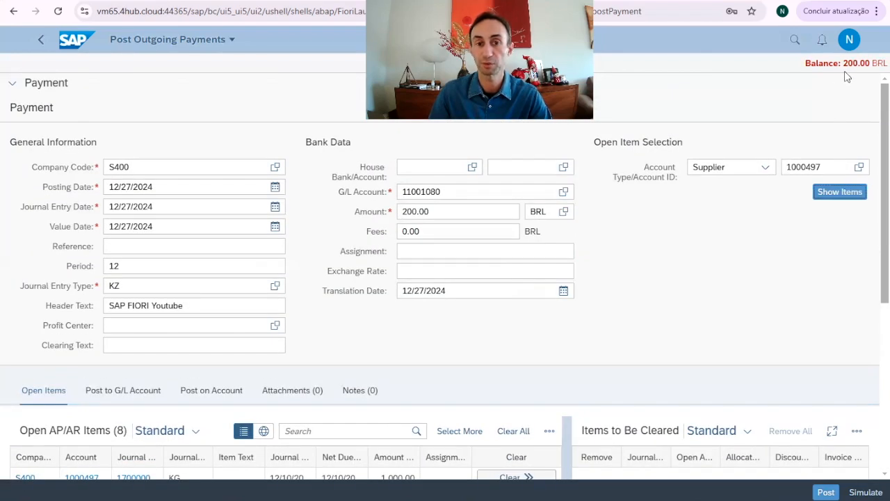
{"action": "scroll", "coordinate": [662, 284], "scroll_direction": "down", "scroll_amount": 2}
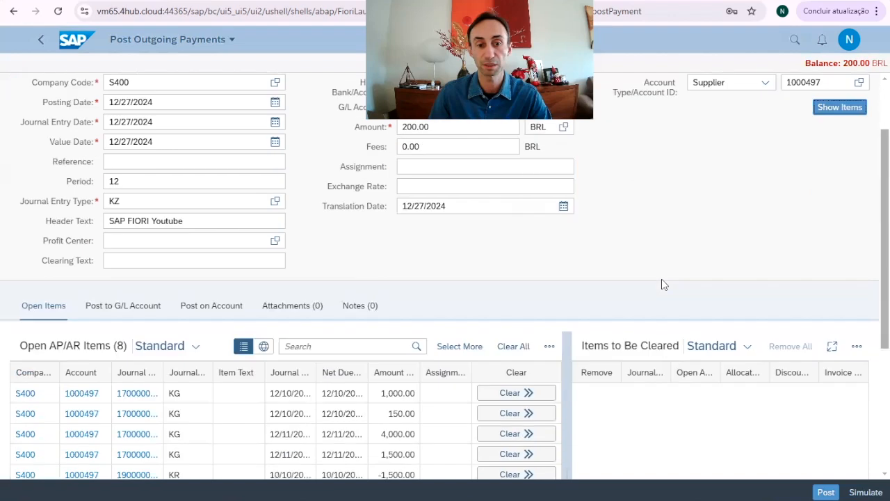
{"action": "scroll", "coordinate": [662, 284], "scroll_direction": "down", "scroll_amount": 3}
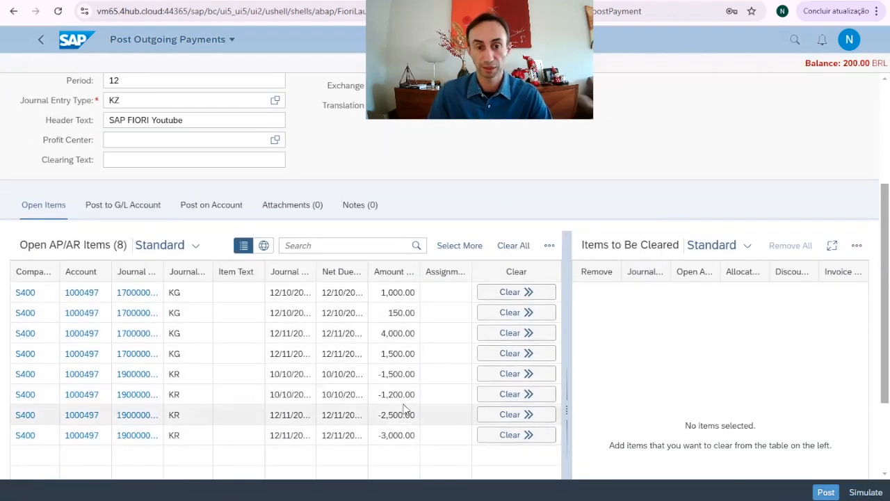
{"action": "left_click", "coordinate": [508, 394]}
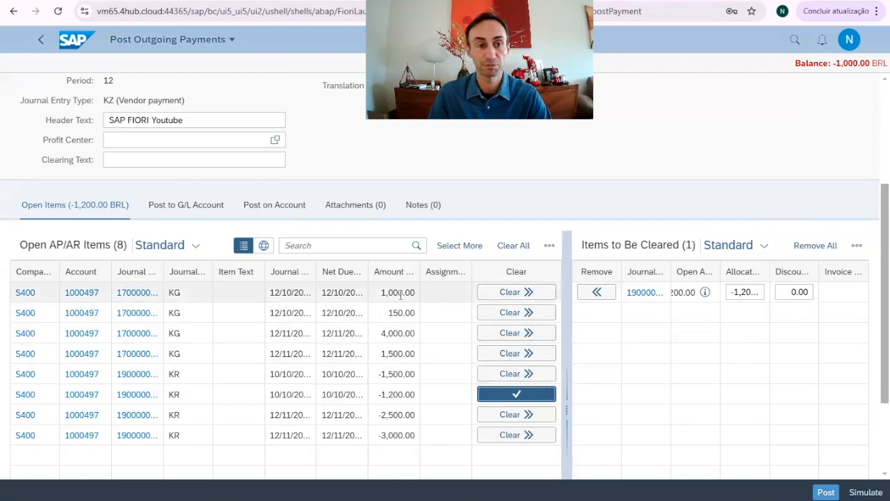
{"action": "left_click", "coordinate": [506, 293]}
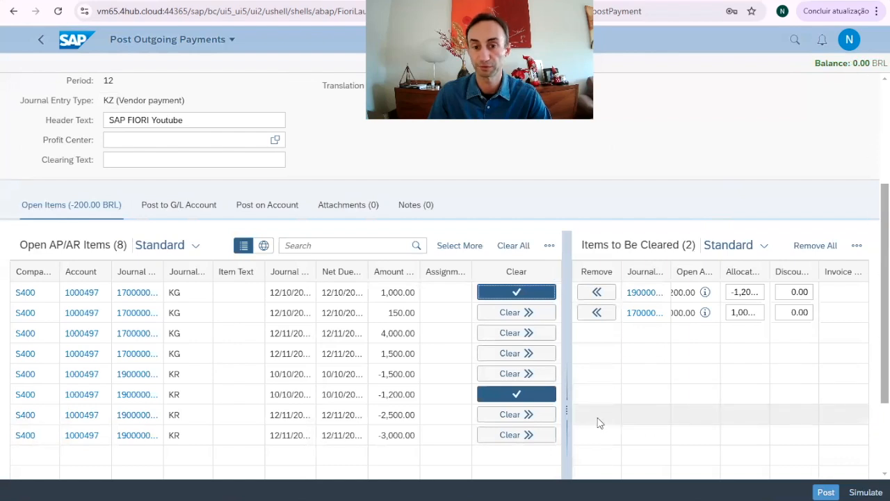
Review the payment data and widen the Allocated Amount column in the items to be cleared.
{"action": "scroll", "coordinate": [565, 369], "scroll_direction": "down", "scroll_amount": 1}
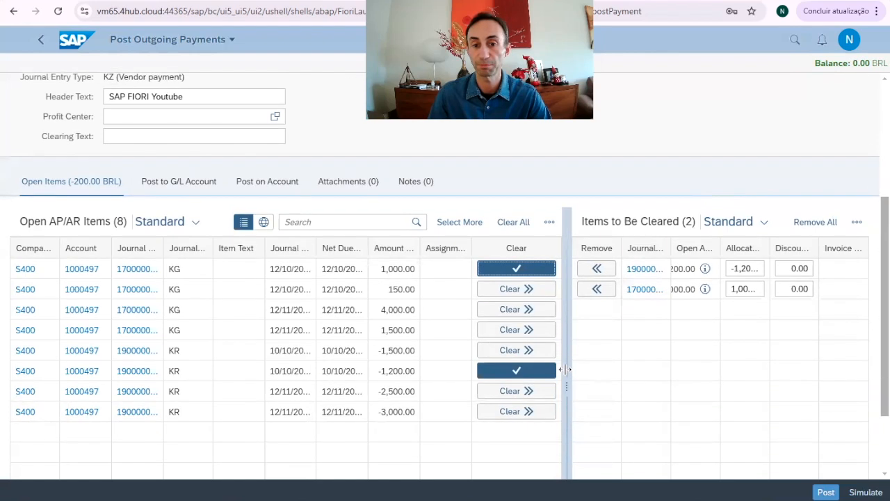
{"action": "scroll", "coordinate": [566, 370], "scroll_direction": "up", "scroll_amount": 1}
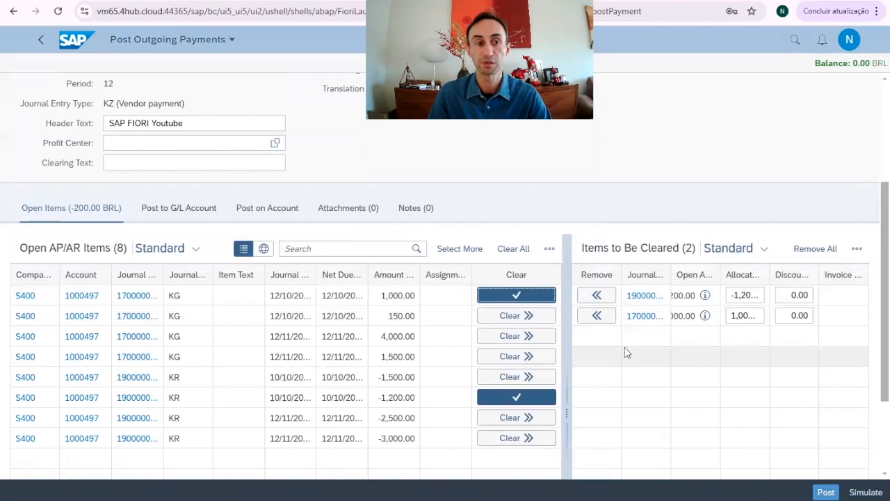
{"action": "scroll", "coordinate": [624, 353], "scroll_direction": "up", "scroll_amount": 7}
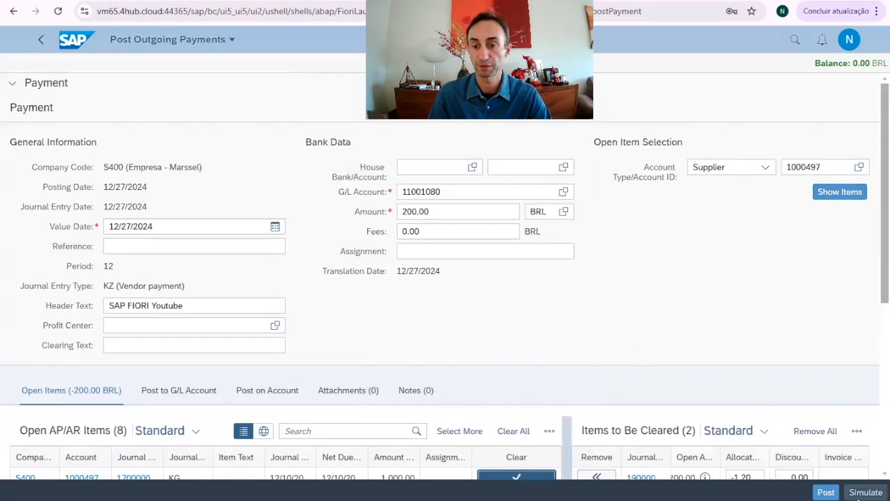
{"action": "scroll", "coordinate": [830, 367], "scroll_direction": "down", "scroll_amount": 5}
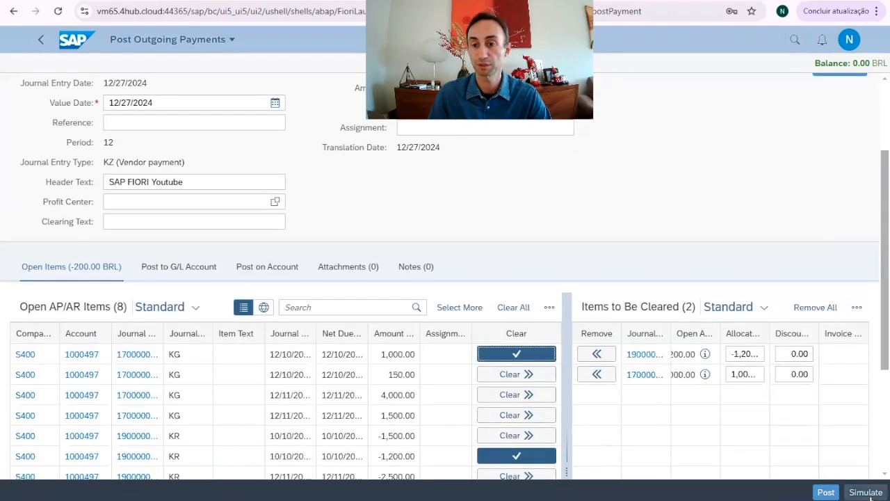
{"action": "left_click_drag", "start_coordinate": [770, 333], "coordinate": [808, 334]}
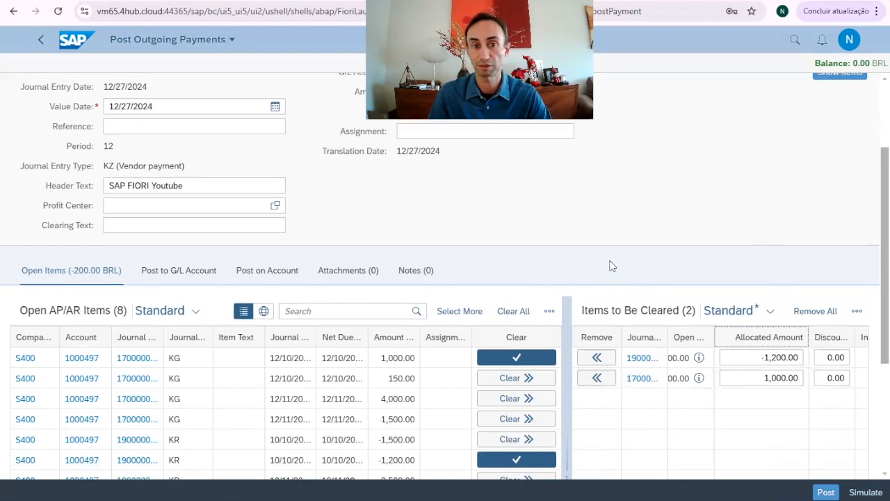
Simulate the outgoing payment and bring up the line items of the simulated journal entry.
{"action": "scroll", "coordinate": [610, 266], "scroll_direction": "up", "scroll_amount": 2}
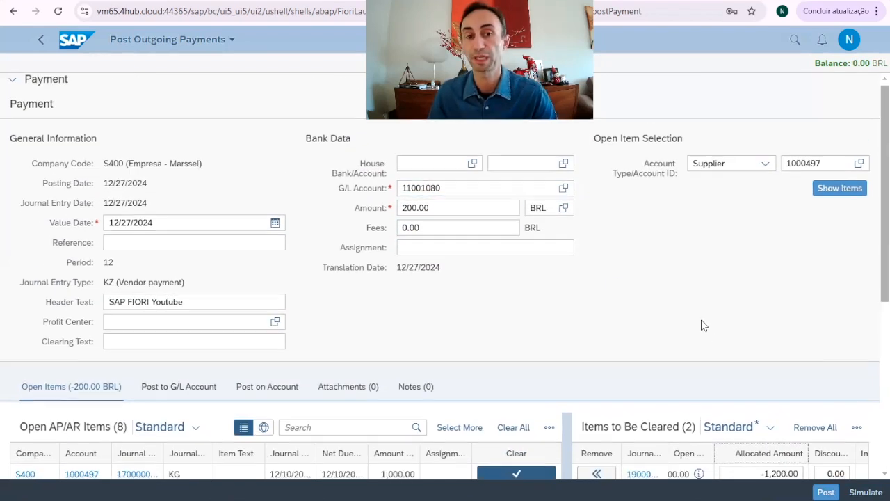
{"action": "scroll", "coordinate": [701, 321], "scroll_direction": "down", "scroll_amount": 4}
{"action": "scroll", "coordinate": [721, 301], "scroll_direction": "up", "scroll_amount": 1}
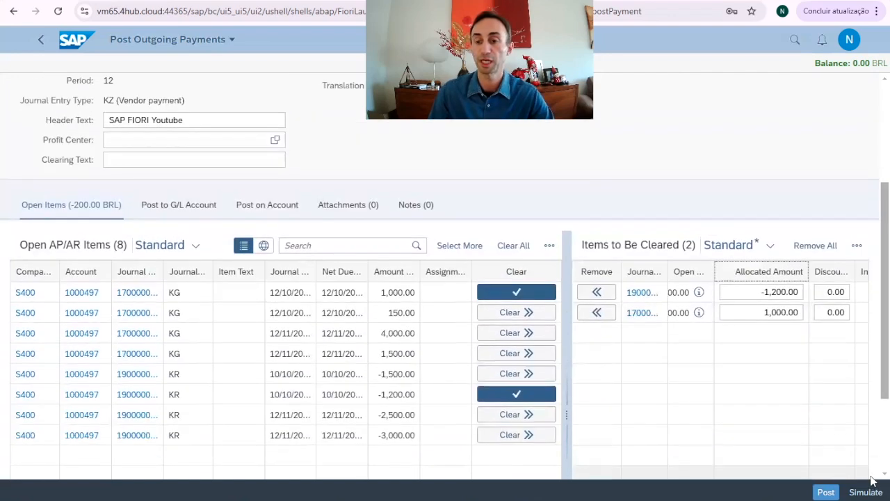
{"action": "left_click", "coordinate": [866, 492]}
{"action": "scroll", "coordinate": [581, 299], "scroll_direction": "down", "scroll_amount": 2}
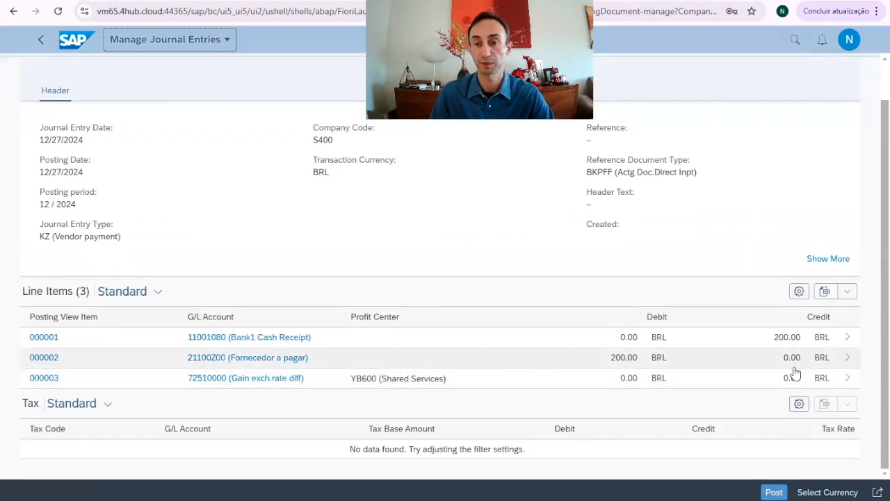
Examine the bank line item's controlling area and transaction currency amount, then return to the simulated journal entry.
{"action": "left_click", "coordinate": [848, 339]}
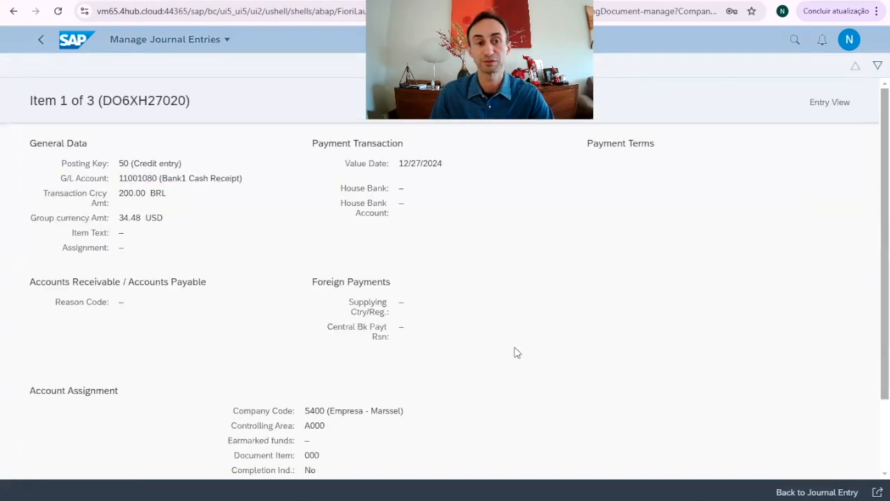
{"action": "scroll", "coordinate": [516, 353], "scroll_direction": "down", "scroll_amount": 2}
{"action": "scroll", "coordinate": [515, 352], "scroll_direction": "up", "scroll_amount": 2}
{"action": "scroll", "coordinate": [515, 352], "scroll_direction": "down", "scroll_amount": 2}
{"action": "left_click_drag", "start_coordinate": [327, 338], "coordinate": [272, 336]}
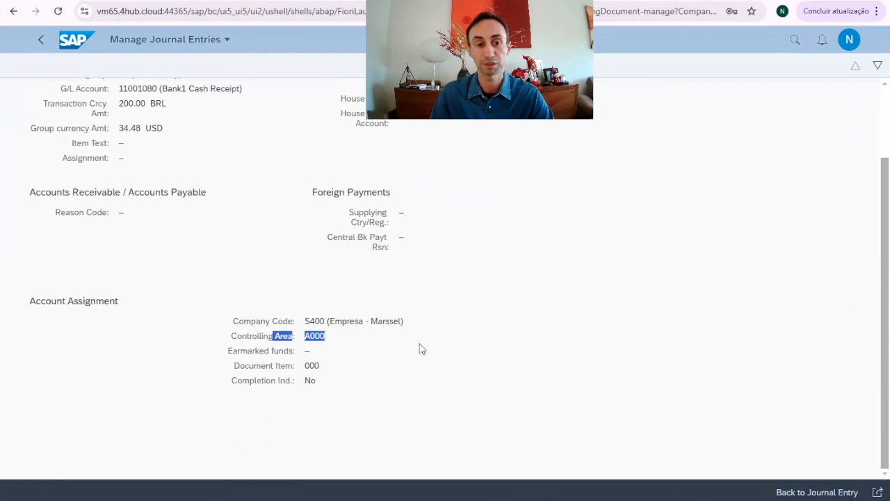
{"action": "scroll", "coordinate": [420, 347], "scroll_direction": "up", "scroll_amount": 2}
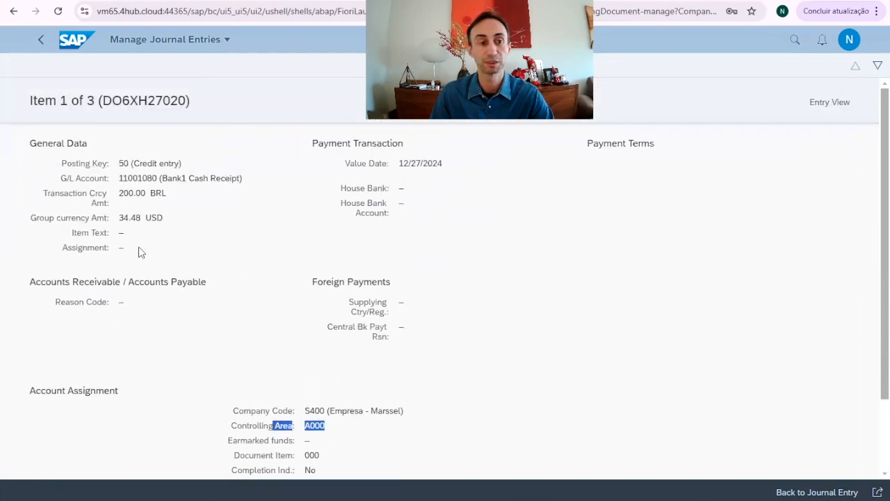
{"action": "left_click_drag", "start_coordinate": [178, 196], "coordinate": [121, 195]}
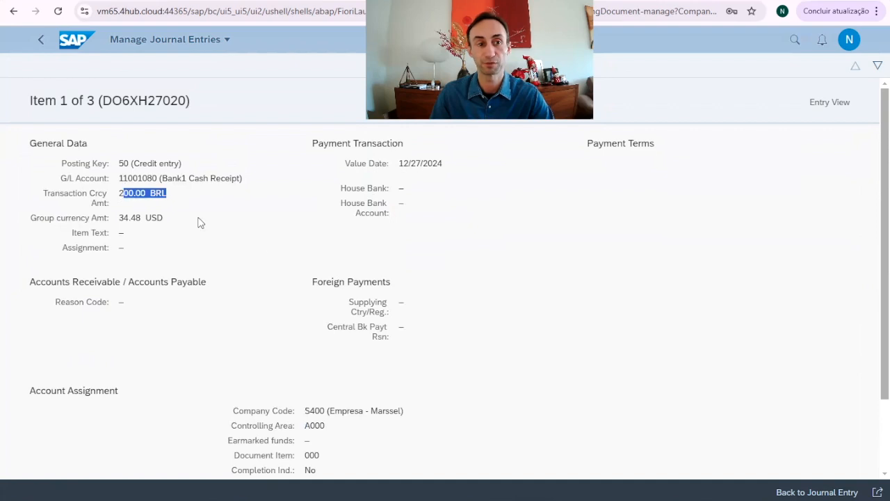
{"action": "left_click", "coordinate": [40, 45]}
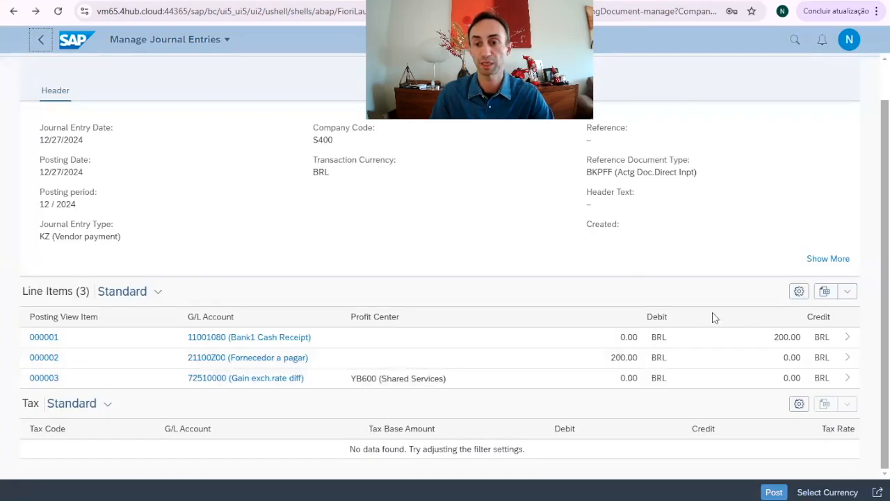
Post the simulated vendor payment and review the header and line items of the posted journal entry.
{"action": "left_click", "coordinate": [774, 493]}
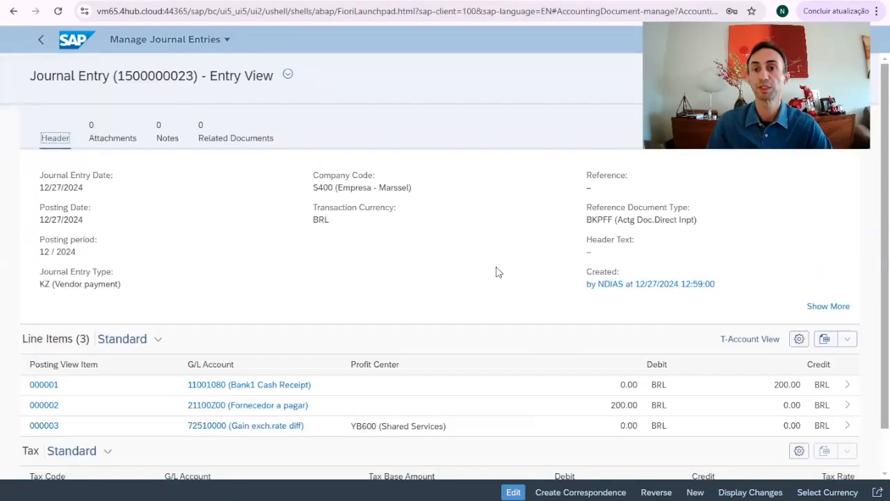
{"action": "scroll", "coordinate": [496, 272], "scroll_direction": "down", "scroll_amount": 1}
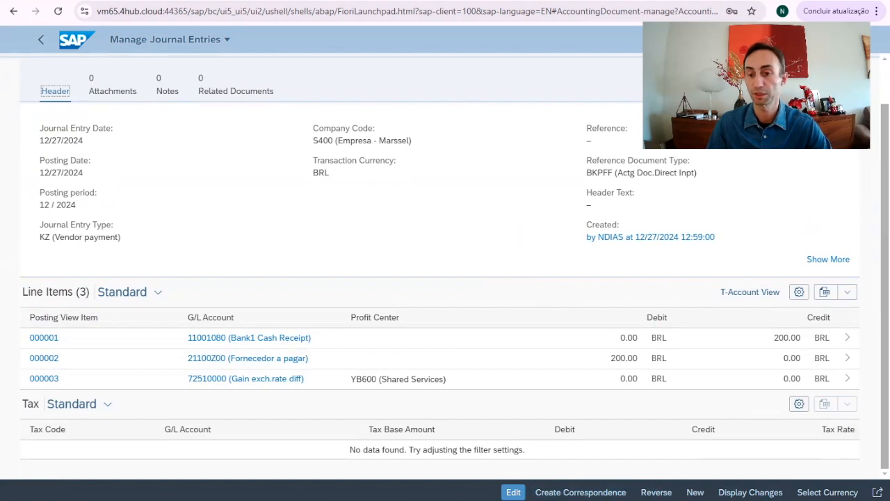
{"action": "left_click", "coordinate": [695, 492]}
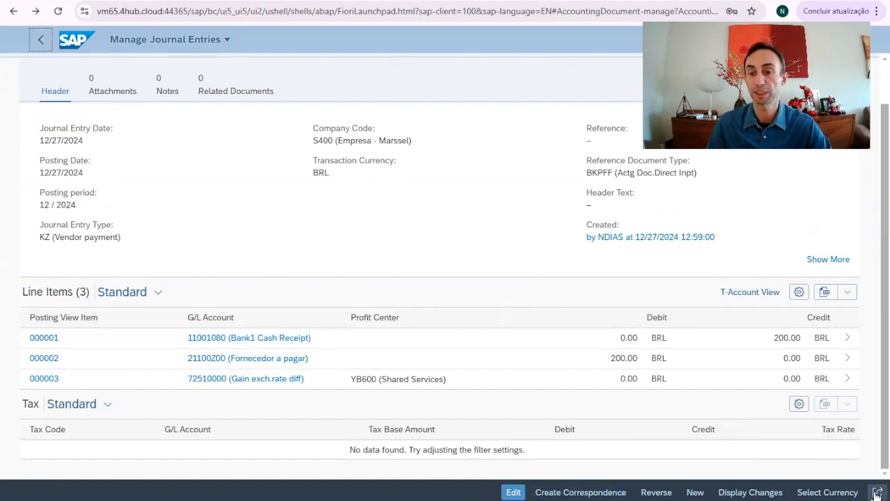